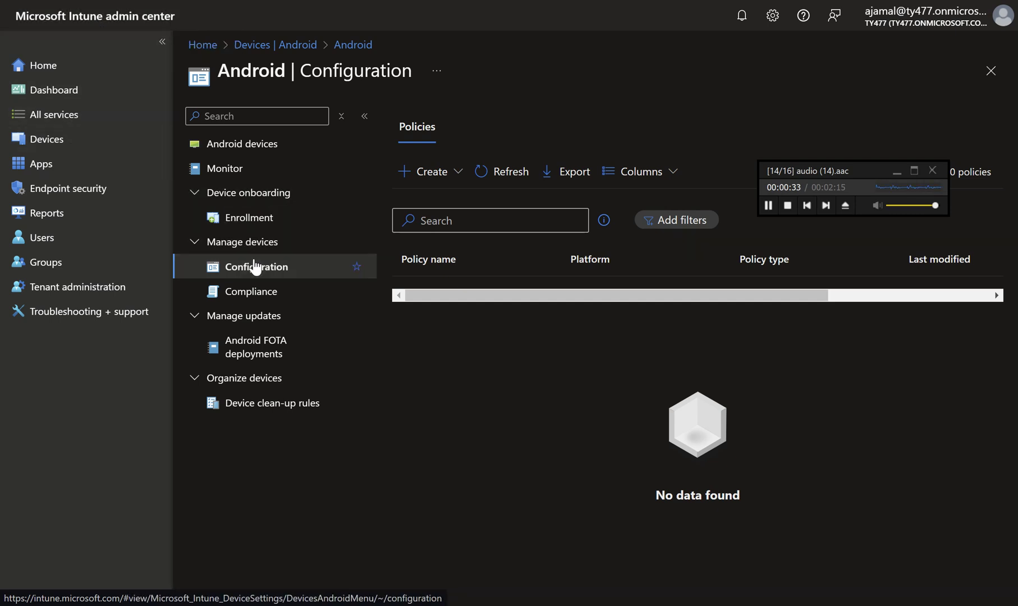
Create a new configuration policy for Android Enterprise with profile type Wi-Fi.
left_click(433, 173)
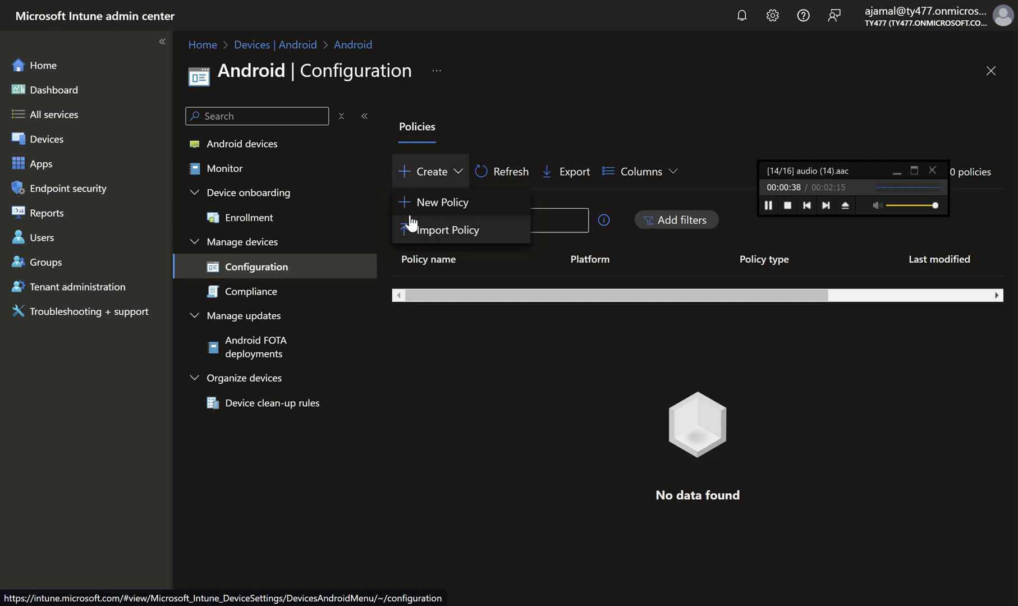
left_click(435, 203)
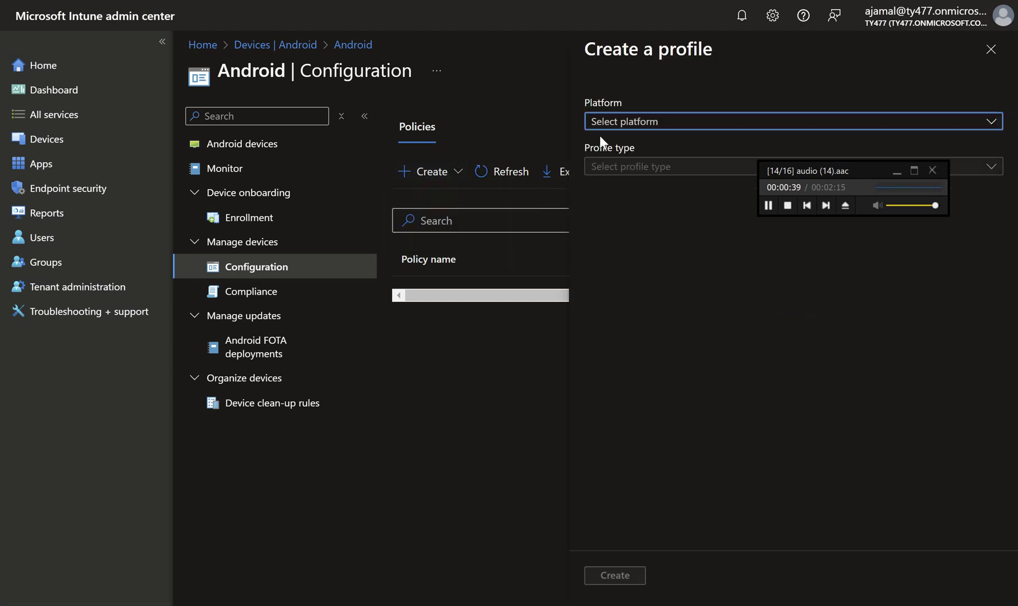
left_click(714, 128)
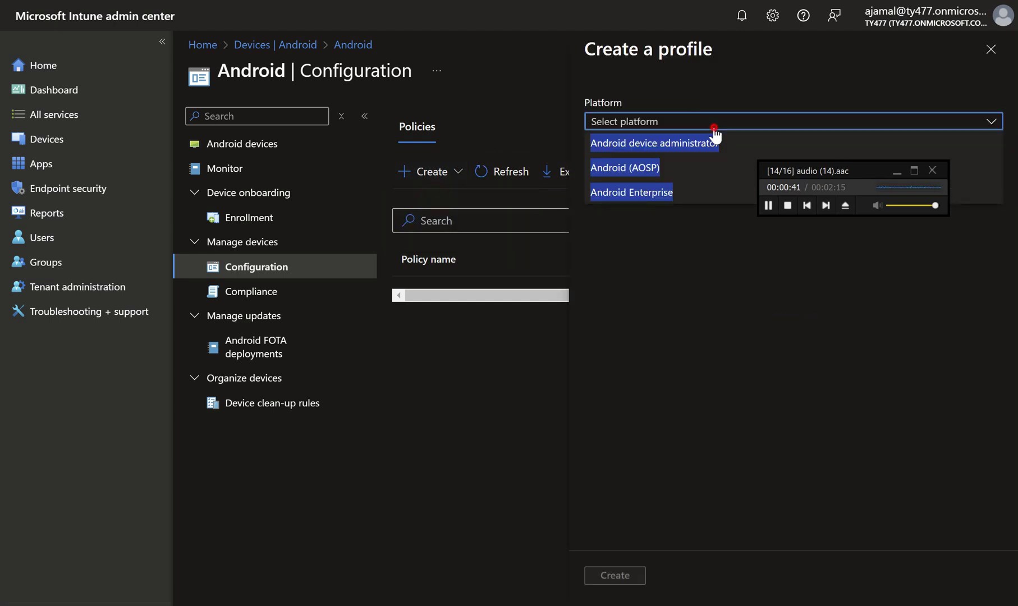
left_click(715, 128)
left_click(714, 128)
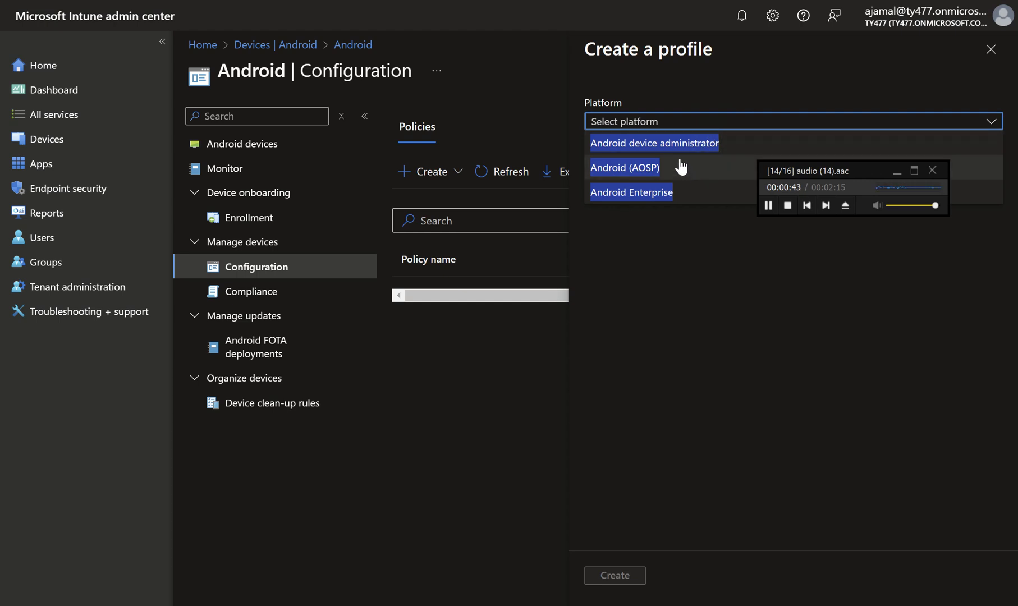
left_click(711, 91)
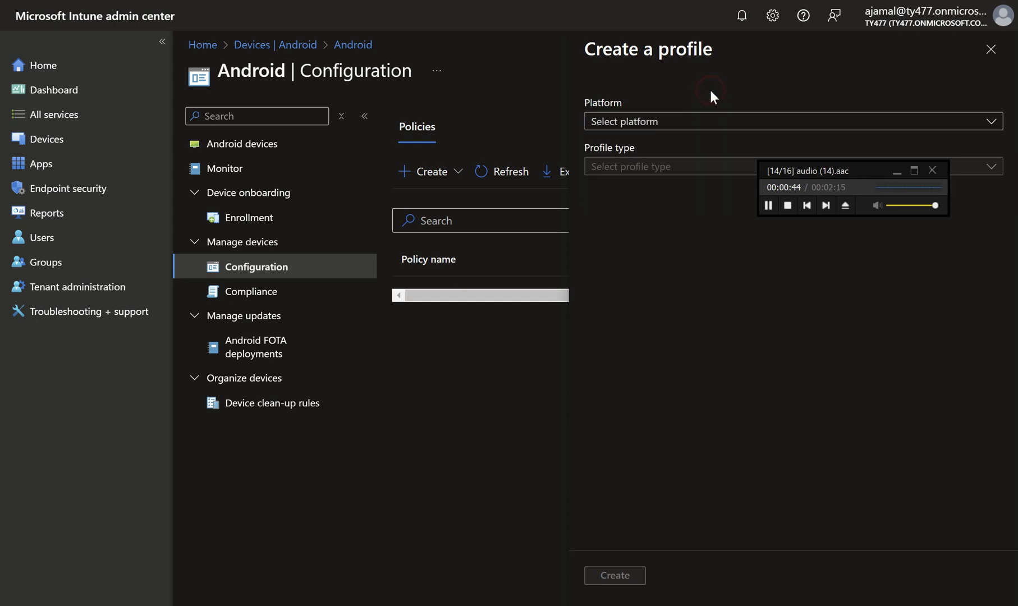
left_click(684, 124)
left_click(659, 191)
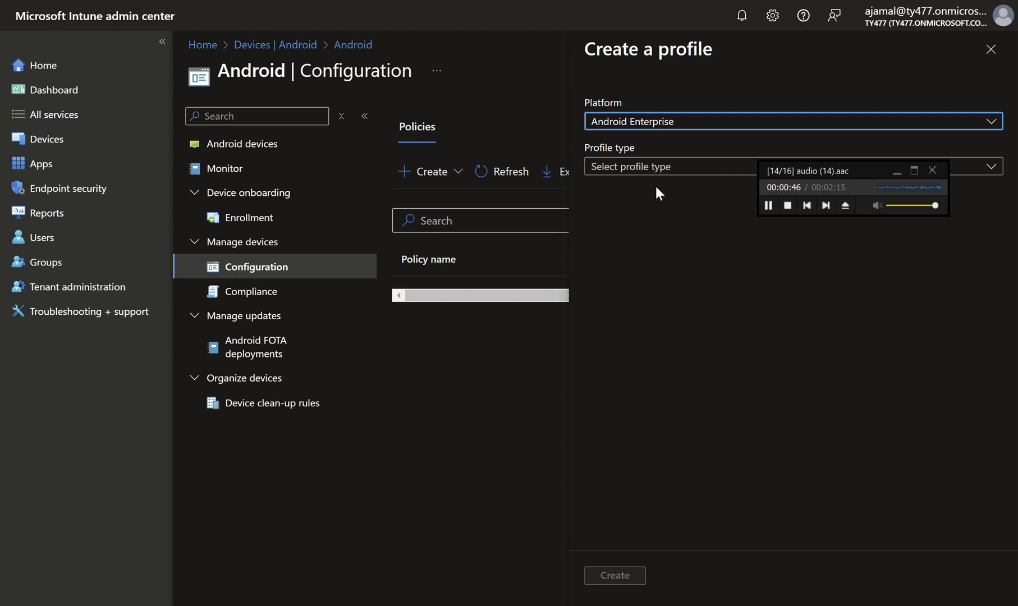
left_click(649, 177)
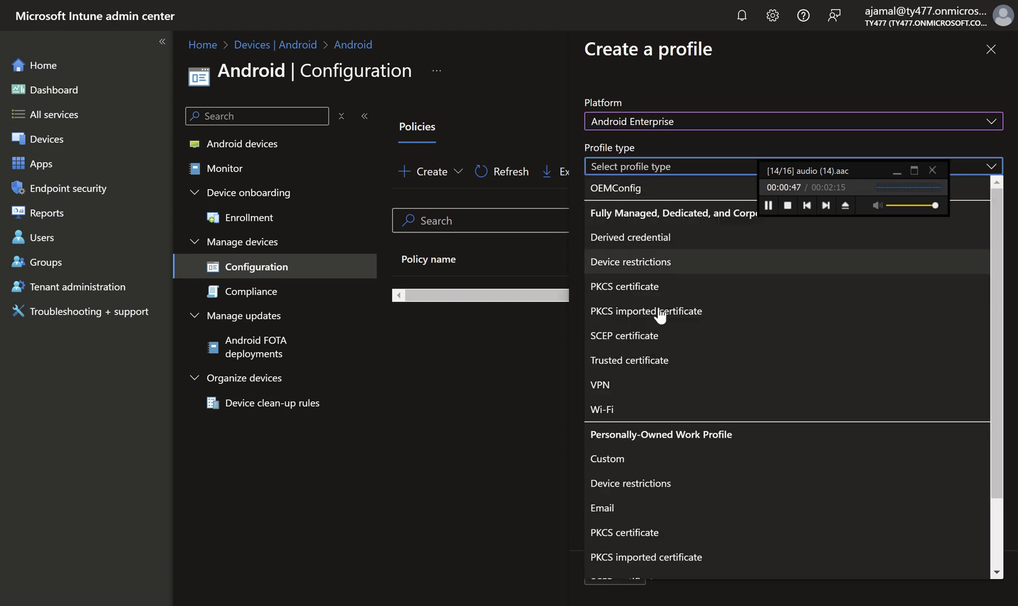
left_click(618, 409)
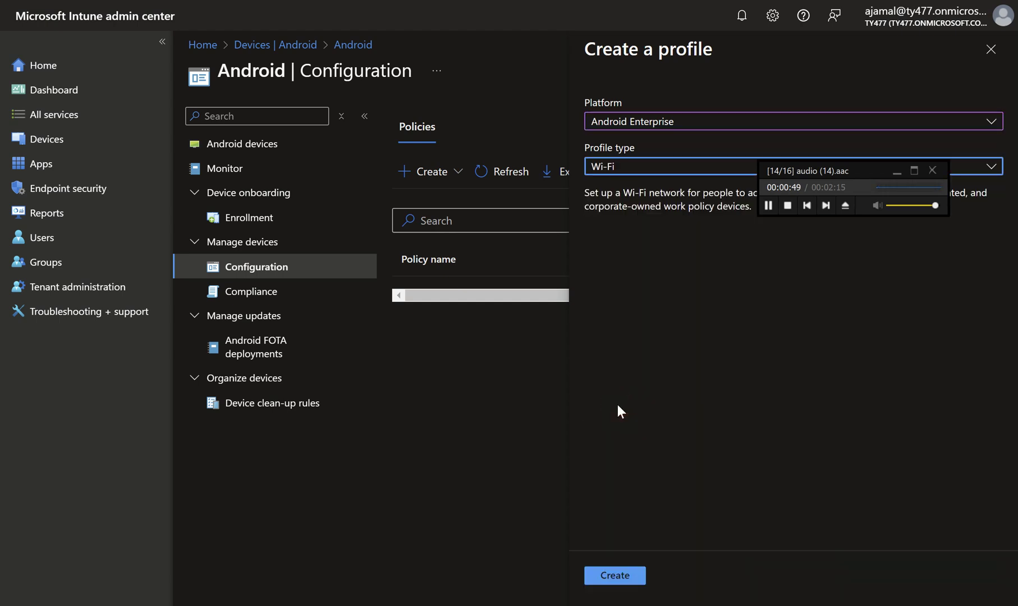
left_click(630, 578)
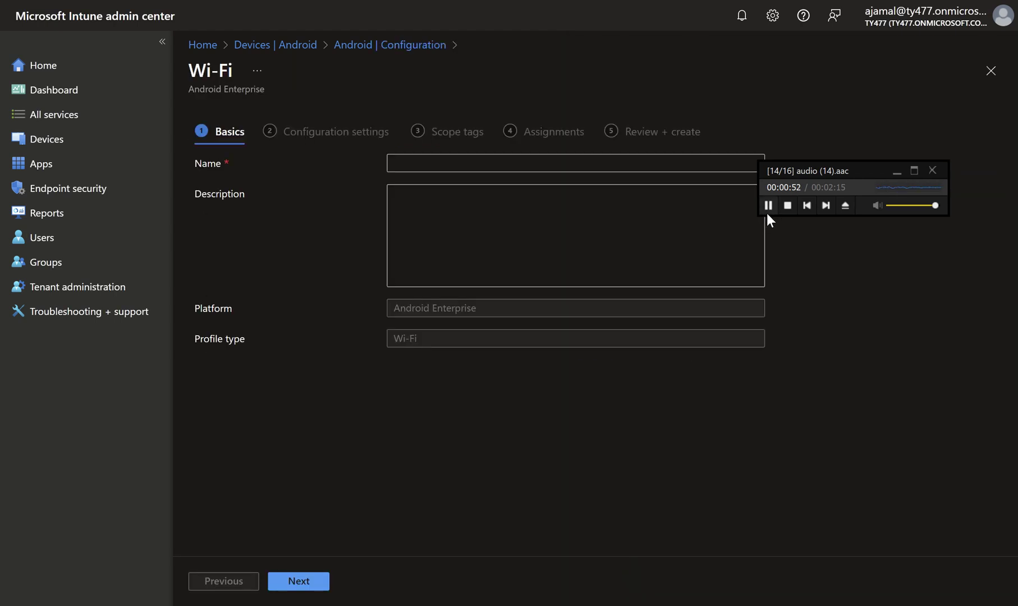
Paste 'Wi-Fi Configuration Policy' from clipboard history as the profile name.
left_click(664, 162)
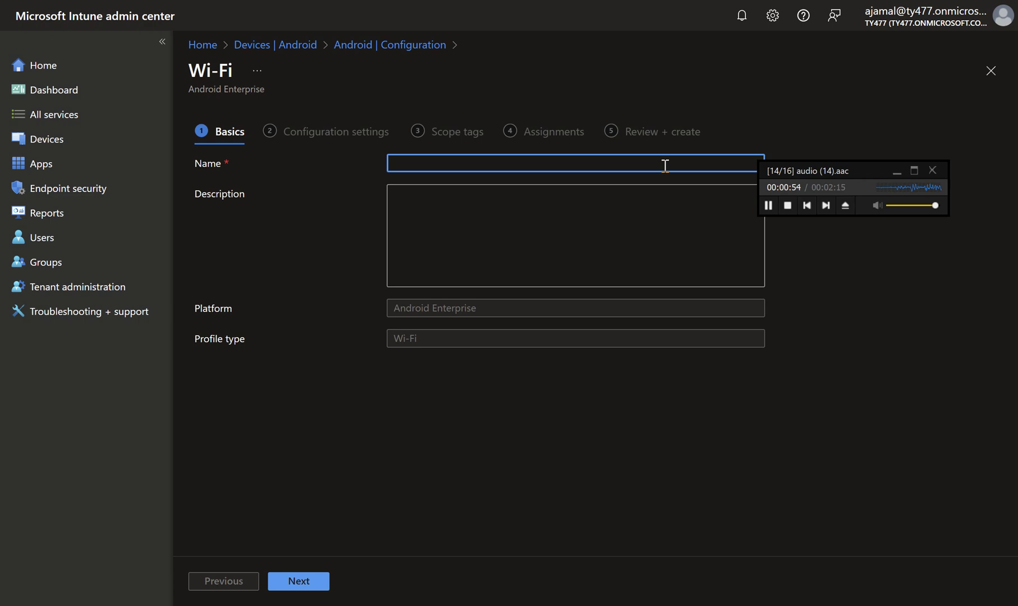
key("ctrl+shift+v")
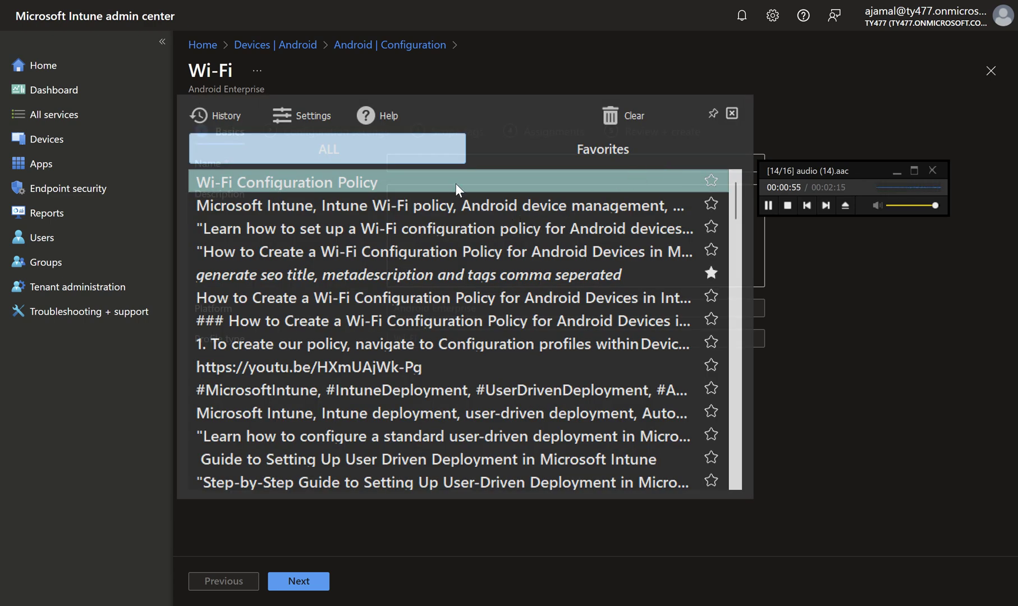
left_click(455, 183)
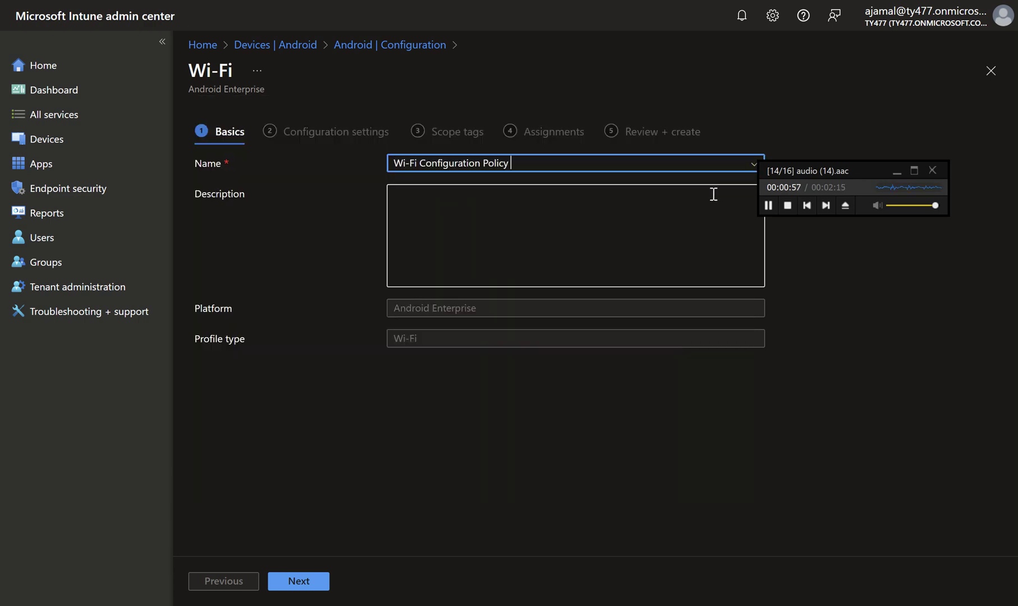
left_click(770, 206)
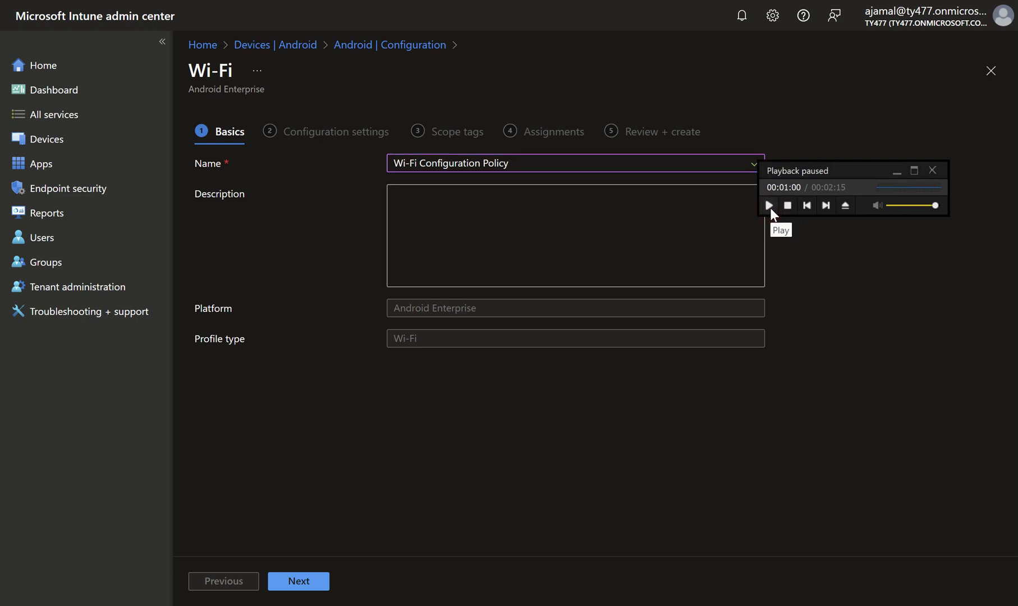
Advance to Configuration settings and choose Basic as the Wi-Fi type.
left_click(319, 583)
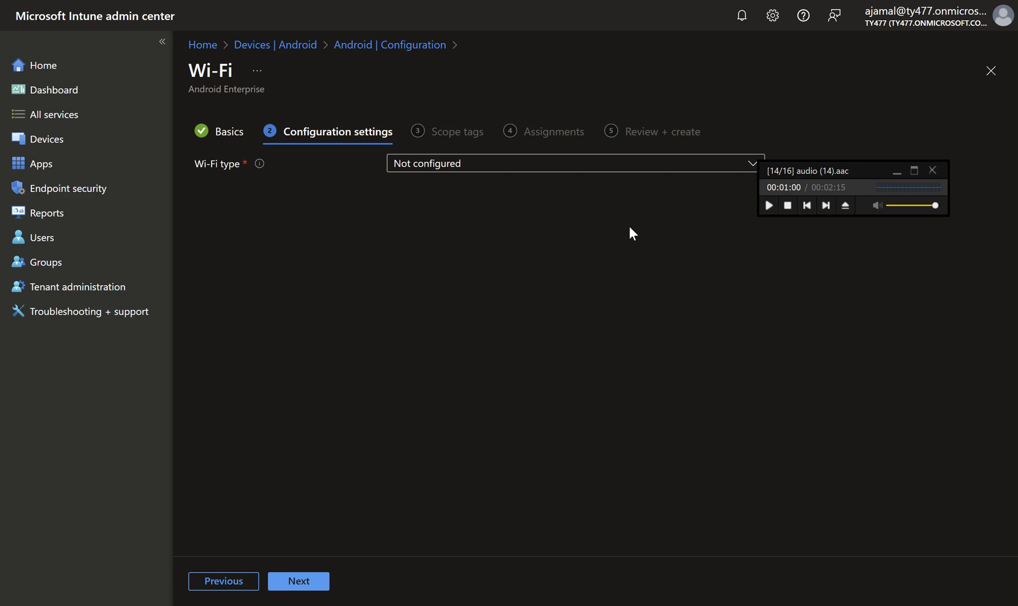
left_click(769, 206)
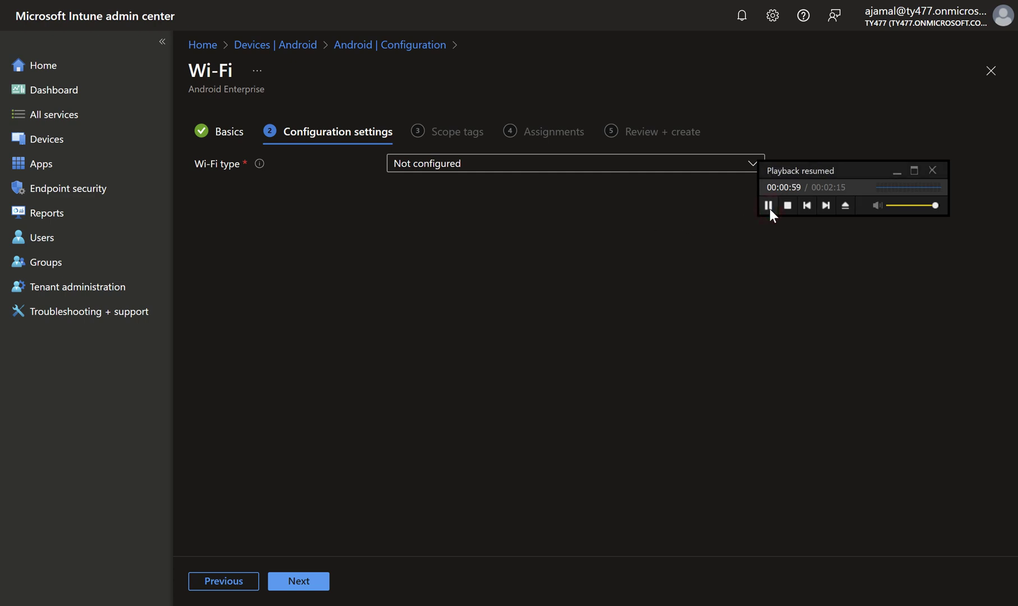
left_click(678, 169)
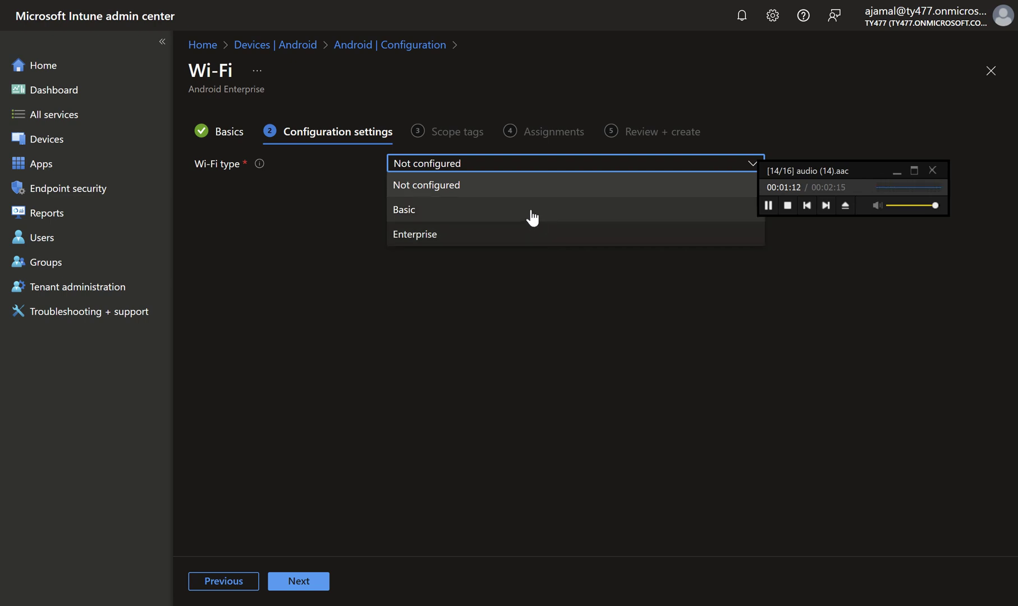
left_click(532, 216)
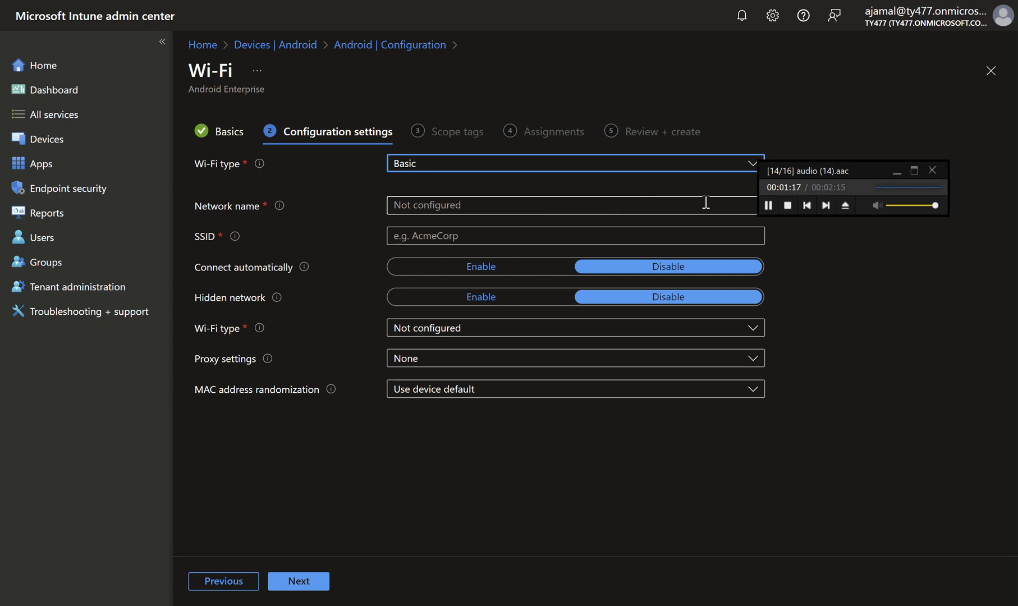
Enter 'test' as both the network name and the SSID.
left_click(769, 207)
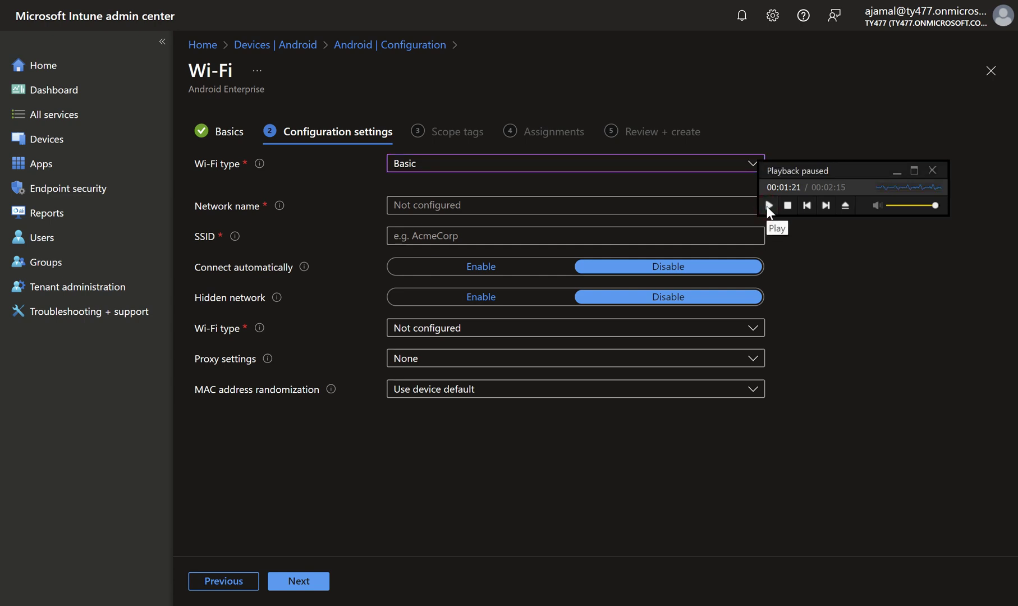
left_click(577, 211)
type("t")
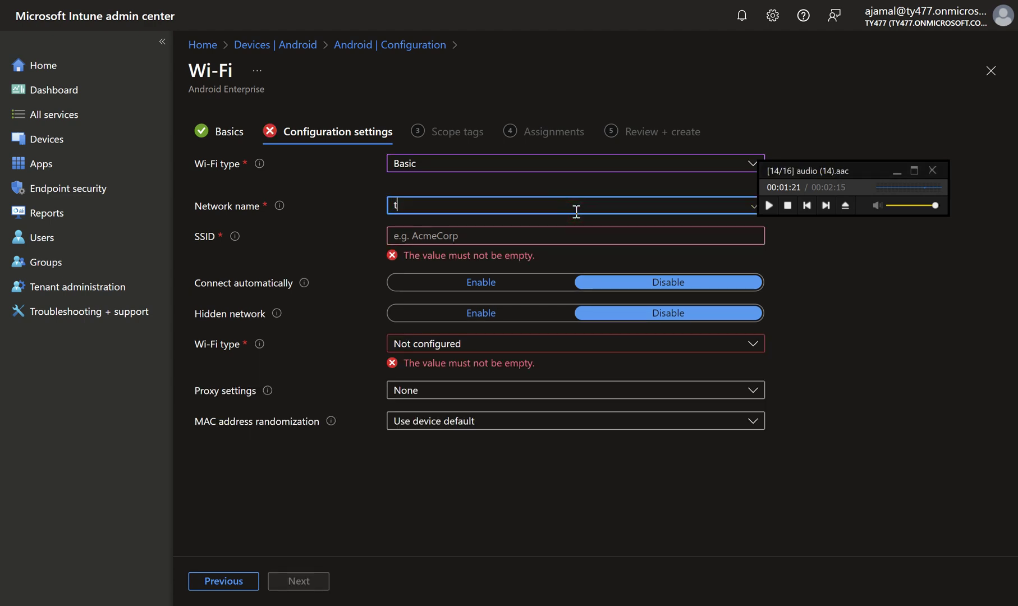
type("est")
left_click(555, 235)
type("y")
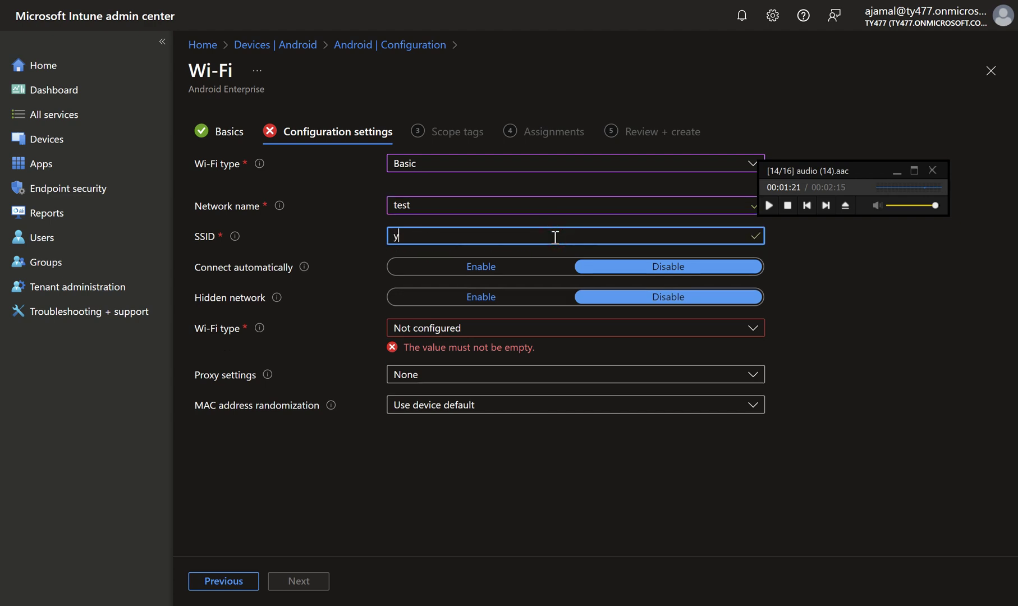
key("BackSpace")
type("tex")
key("BackSpace")
type("st")
Enable Connect automatically and set security to WEP-Pre-shared key.
left_click(516, 275)
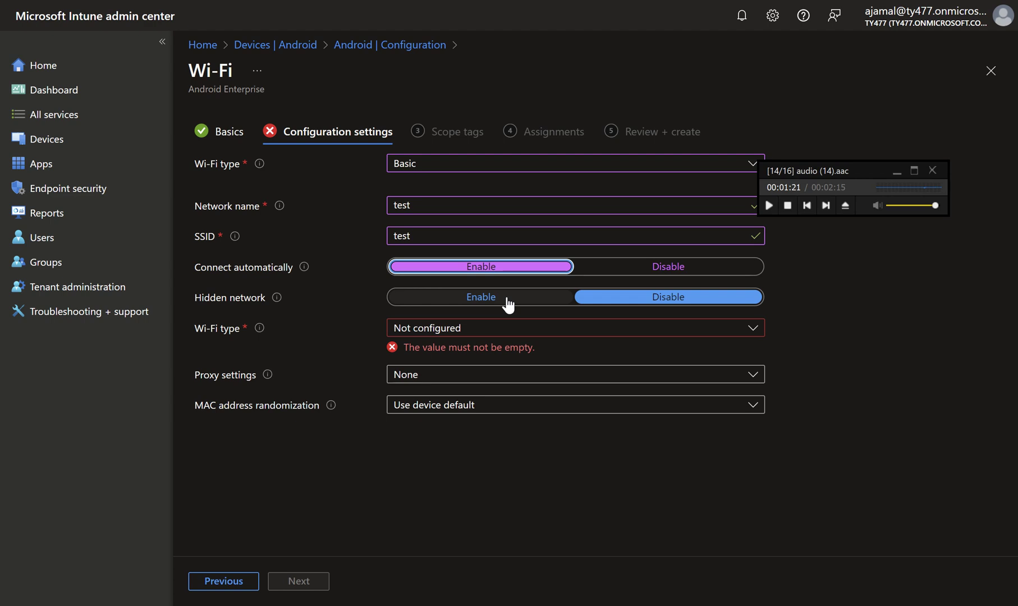
left_click(491, 328)
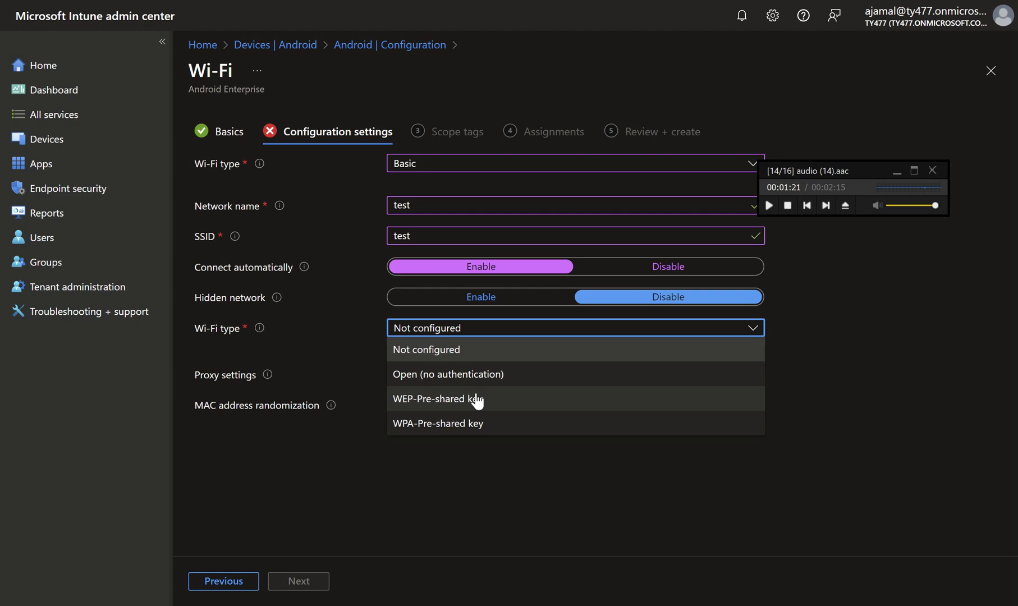
left_click(477, 399)
left_click(475, 352)
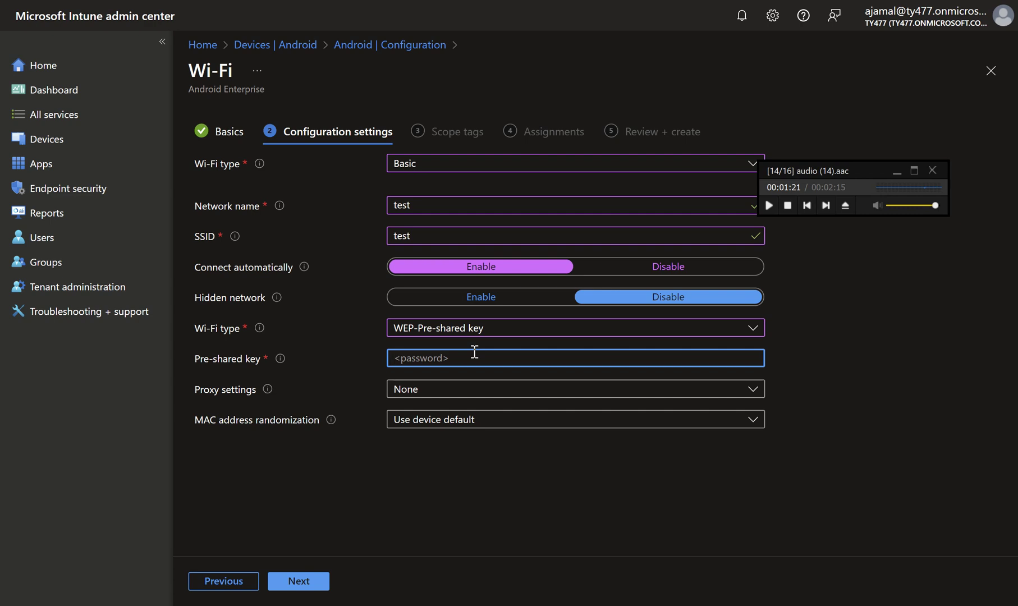
Enter a valid 13-character WEP pre-shared key.
type("Test12")
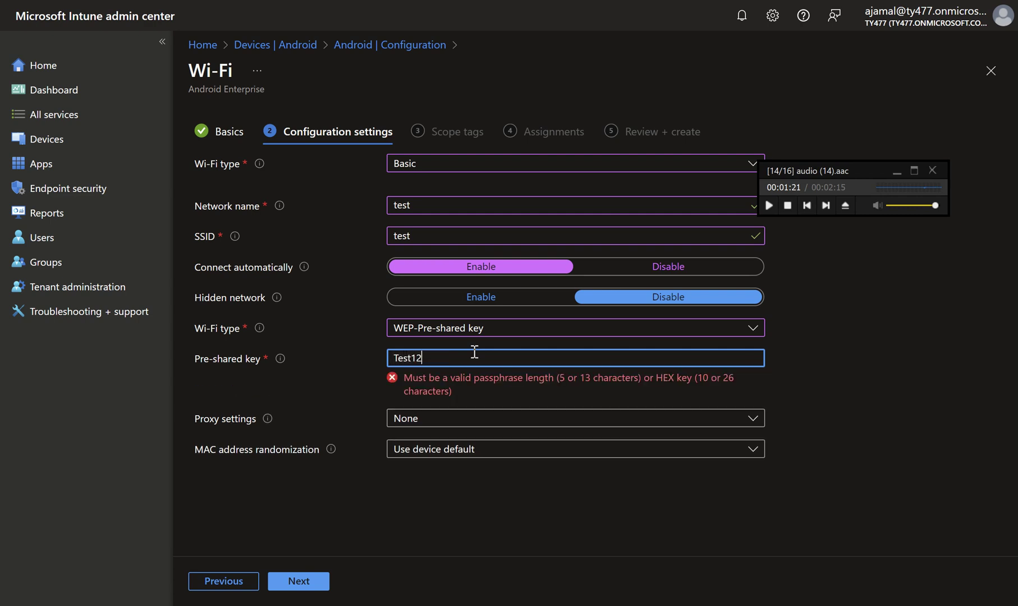
type("3@!234")
left_click(505, 389)
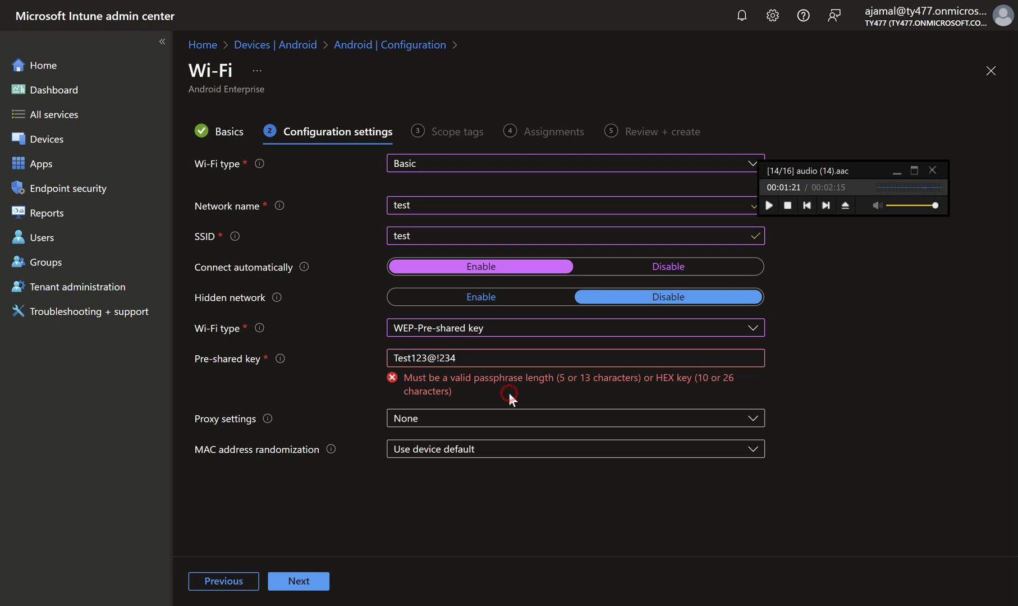
left_click(493, 356)
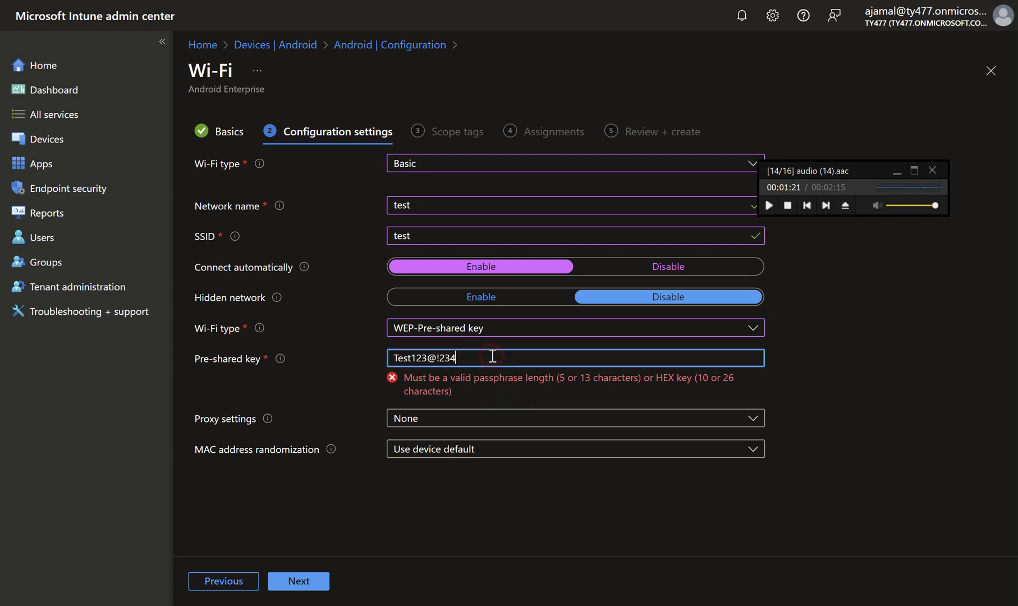
type("7")
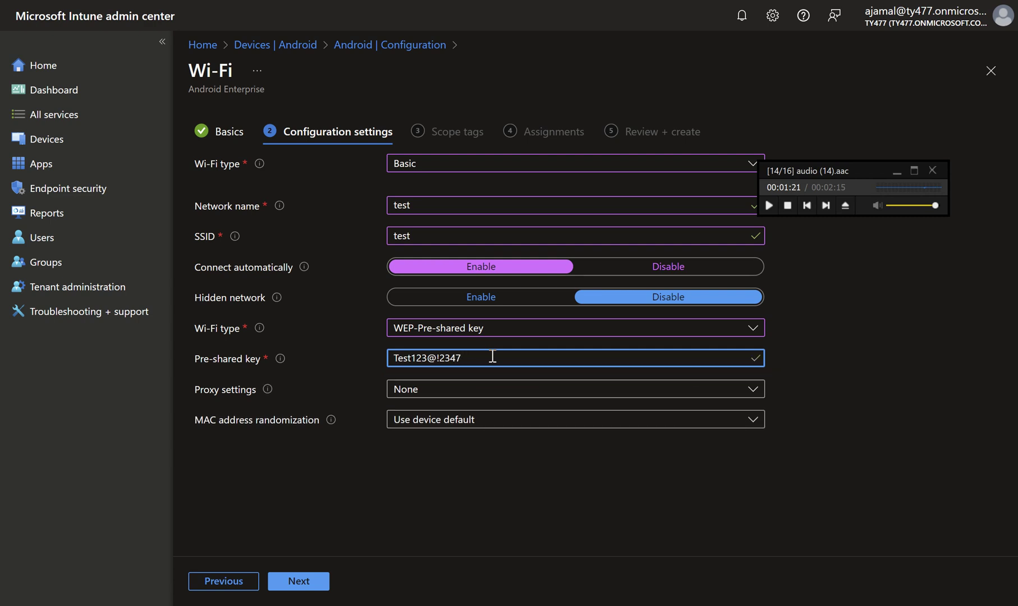
Leave Proxy settings at None.
left_click(474, 390)
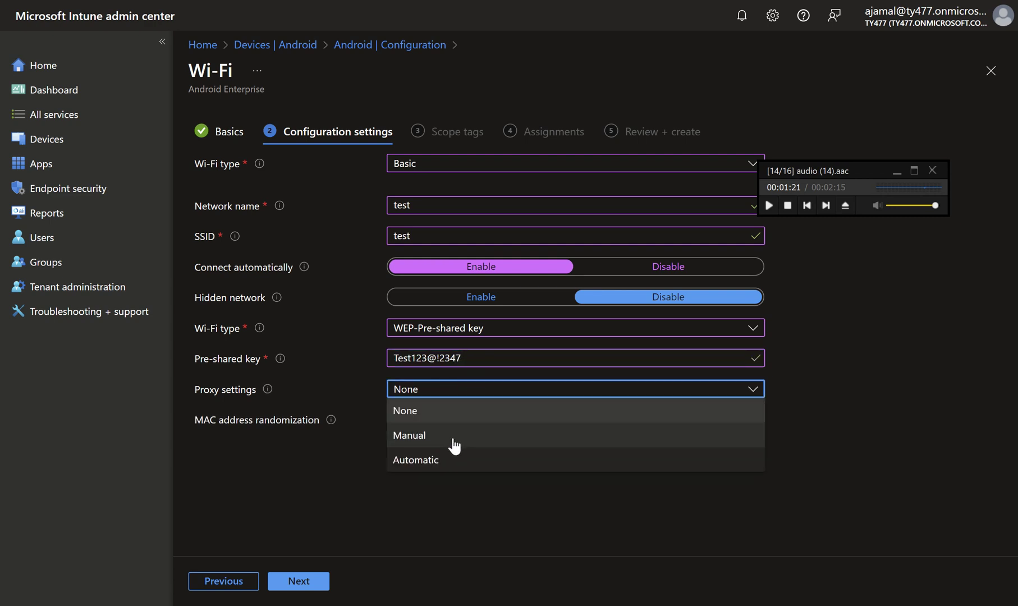
left_click(456, 409)
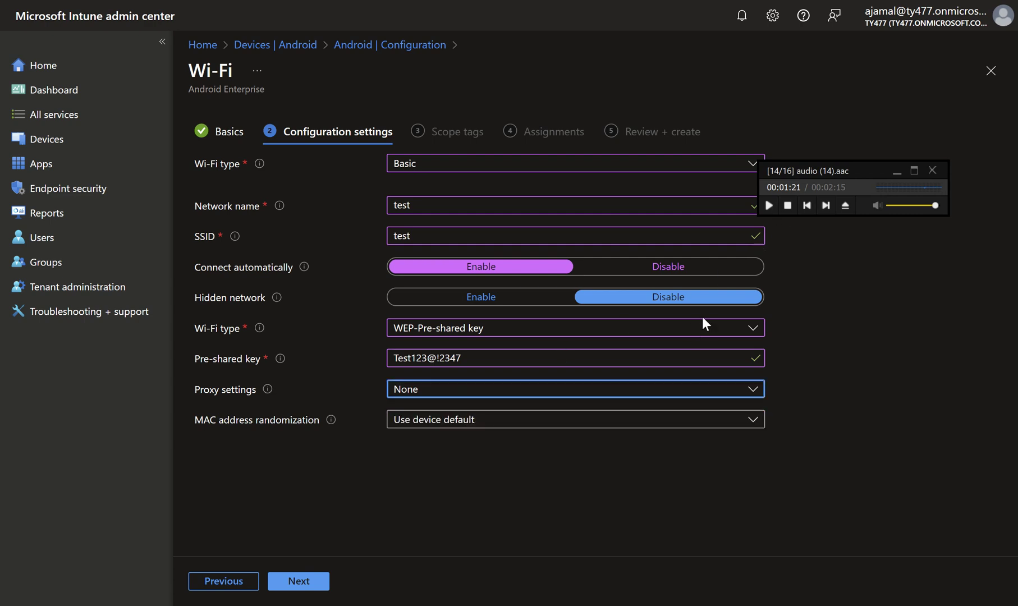
left_click(768, 206)
Dismiss the RoboForm prompt, keep the Default scope tag, and include All devices in assignments.
left_click(312, 580)
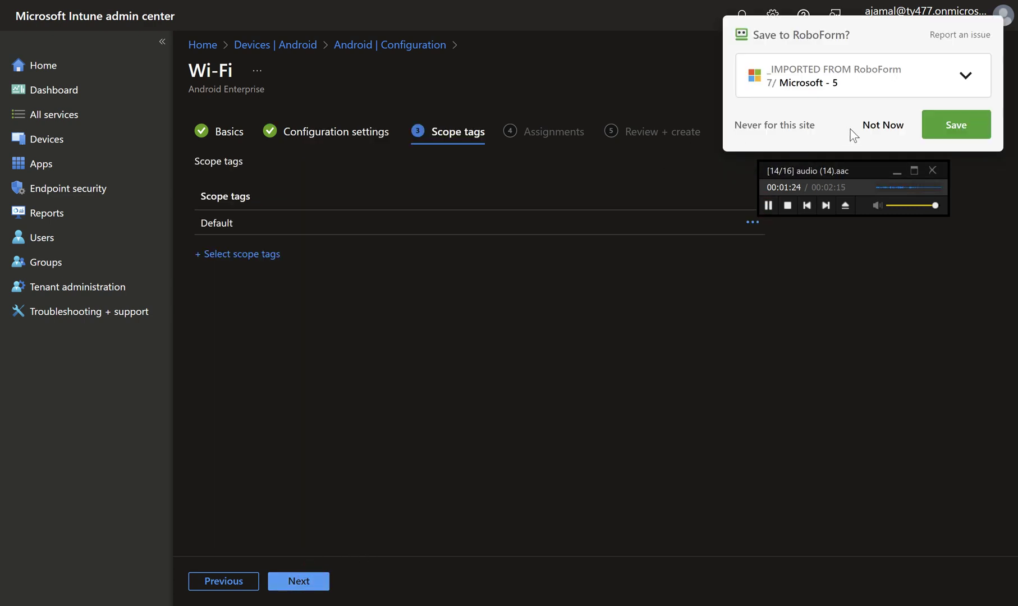
left_click(869, 125)
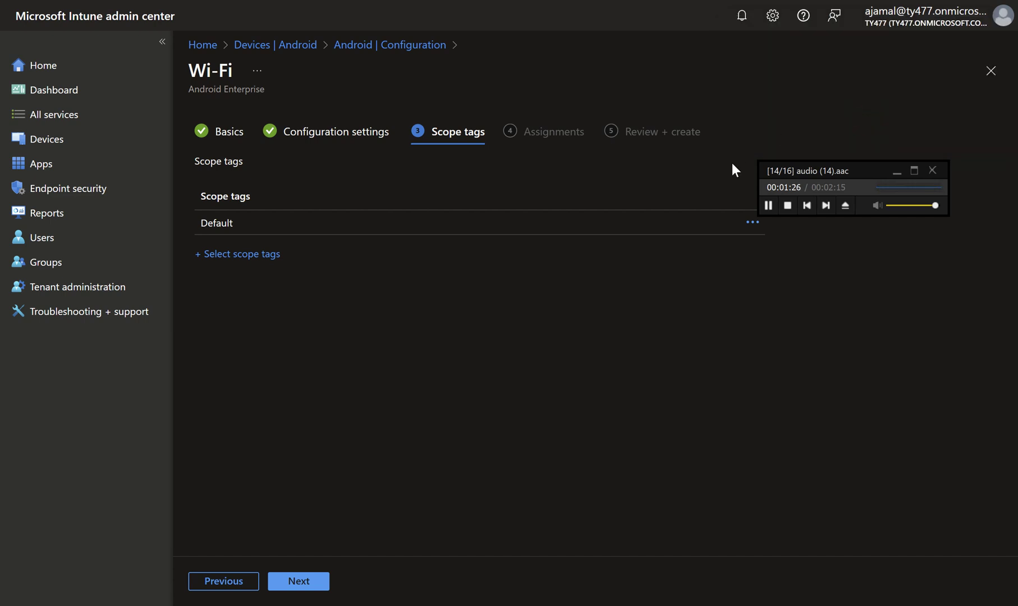
left_click(311, 583)
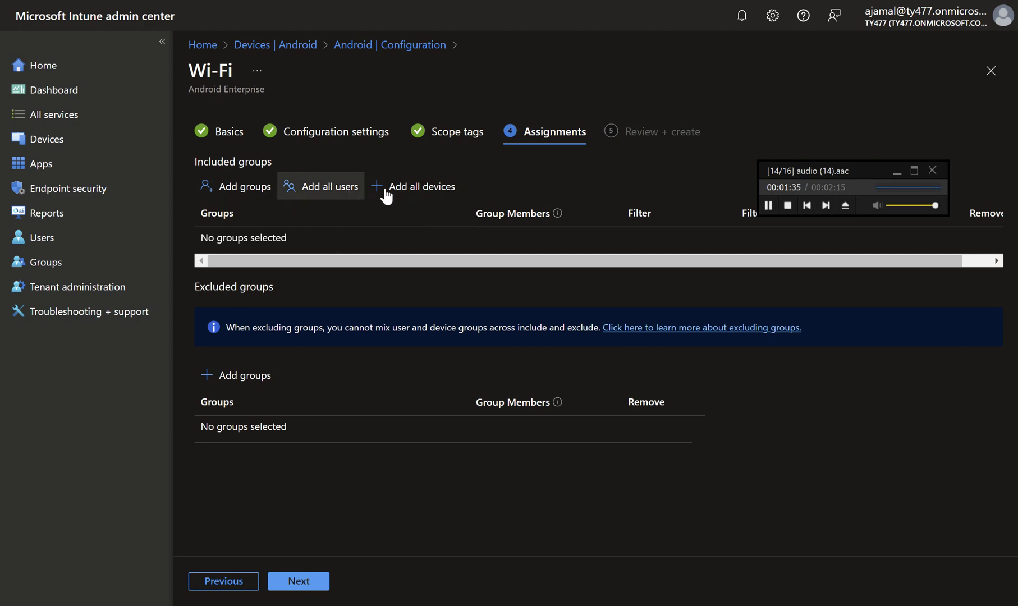
left_click(406, 194)
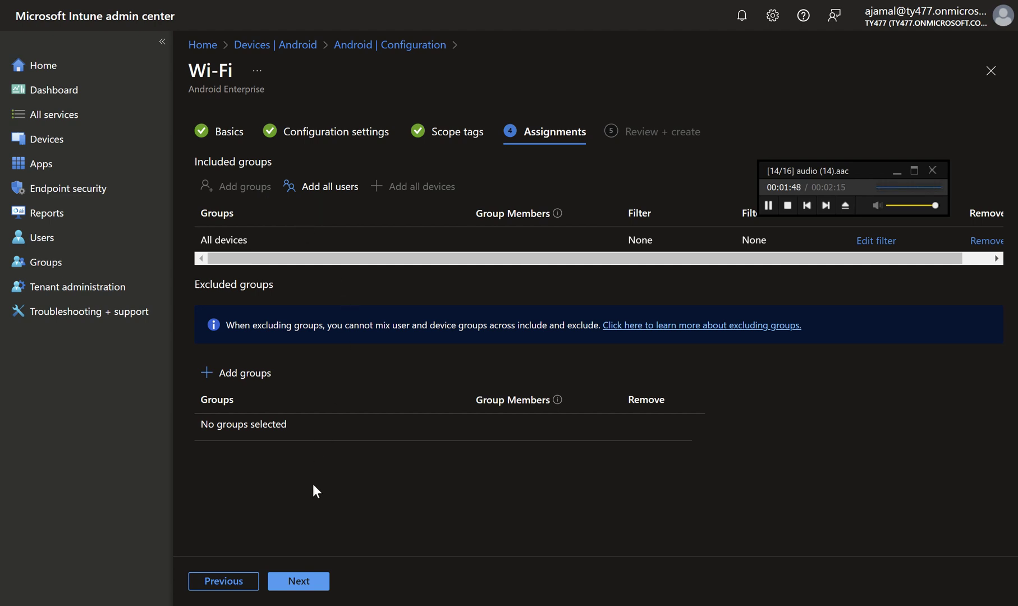
Proceed to the Review + create summary of Wi-Fi Configuration Policy.
left_click(308, 590)
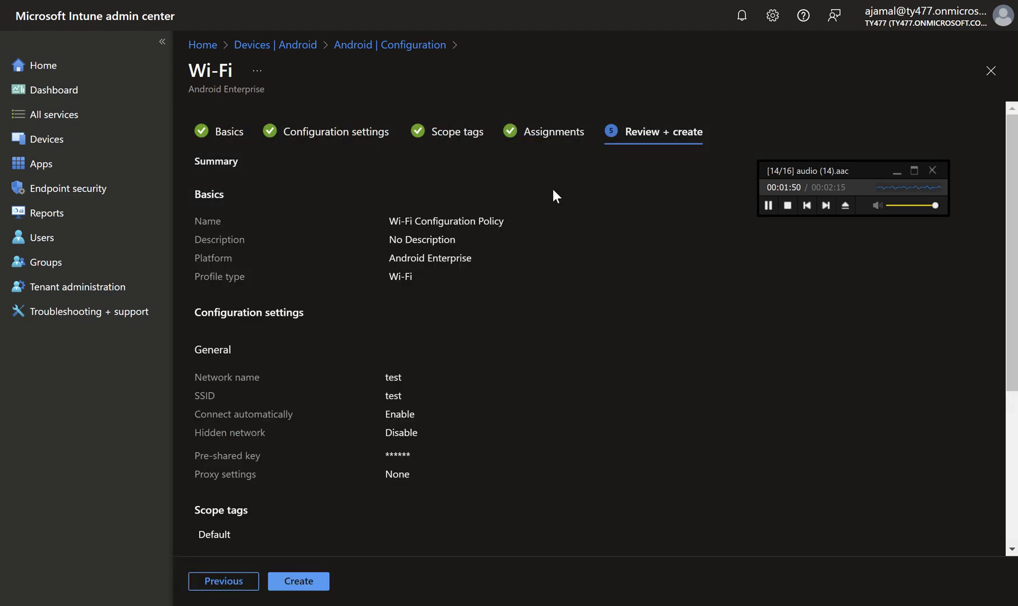